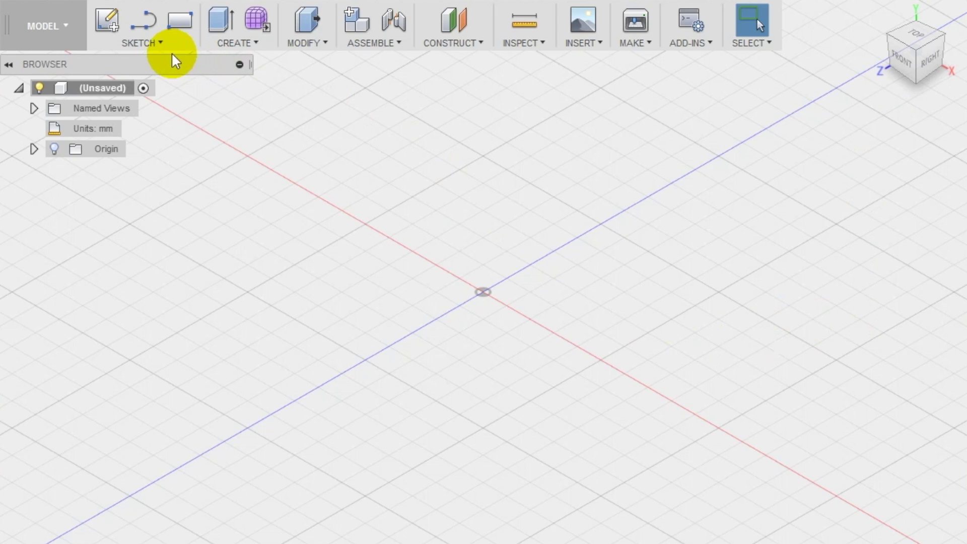
Open the SKETCH dropdown in the toolbar of the empty millimetre design.
left_click(147, 43)
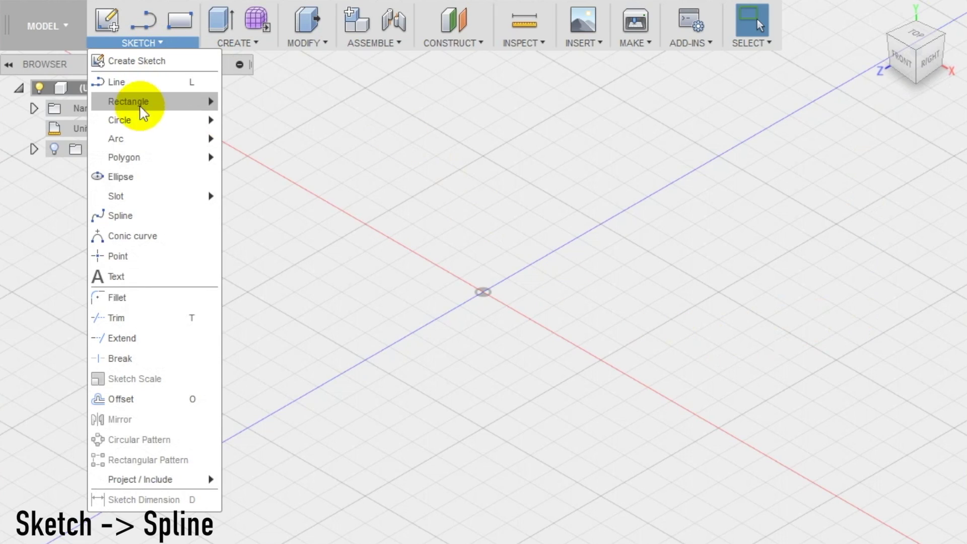
Draw a closed spline with finger-like lobes around the origin on the top plane.
left_click(120, 215)
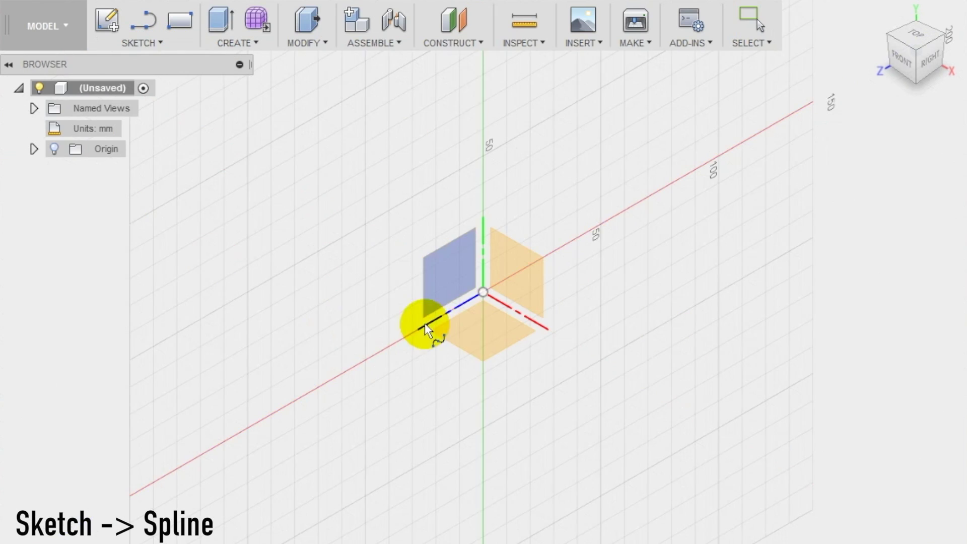
left_click(485, 334)
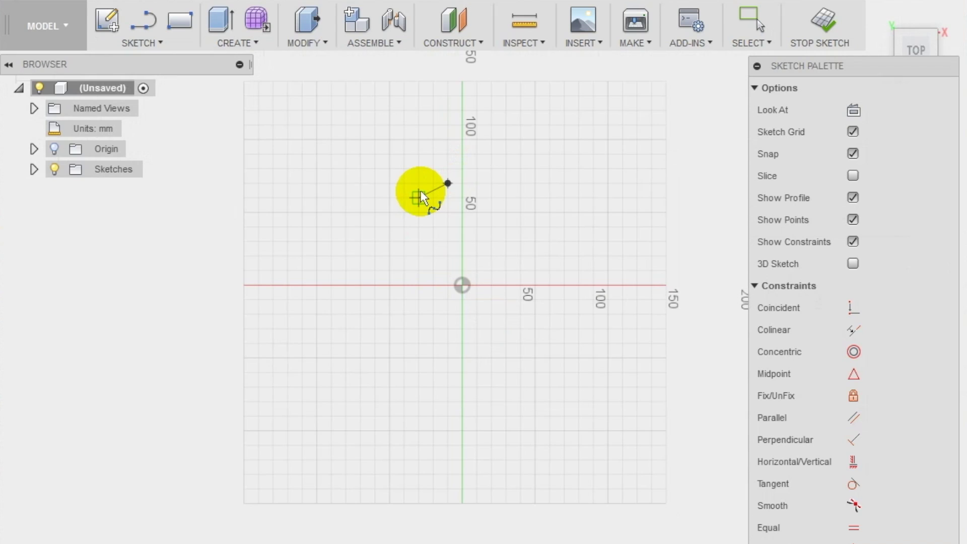
left_click(418, 198)
left_click(390, 198)
left_click(375, 212)
left_click(400, 234)
left_click(418, 256)
left_click(340, 263)
left_click(317, 285)
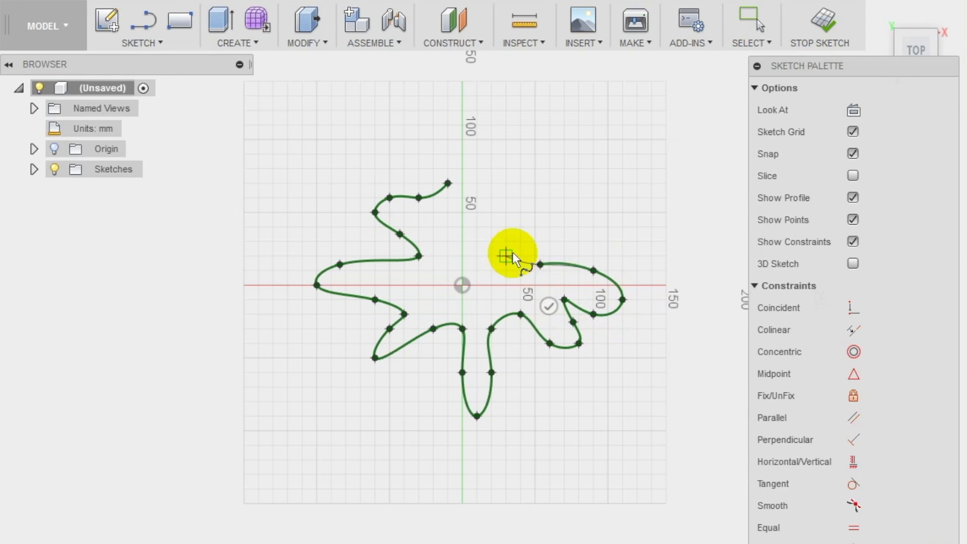
left_click(492, 133)
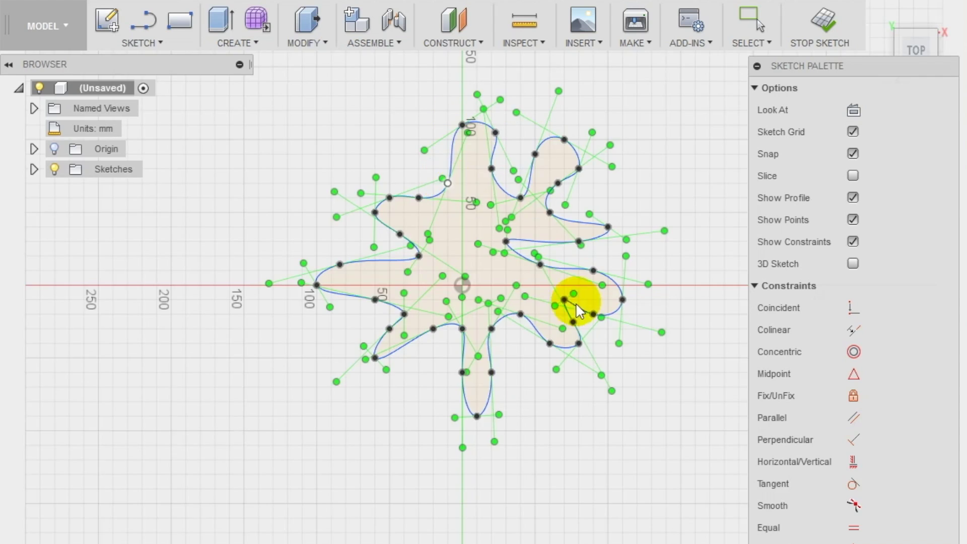
Adjust two fit points of the outline, including a finger-tip point, to refine its curves.
scroll(572, 302, "up", 5)
left_click(511, 197)
scroll(579, 131, "down", 5)
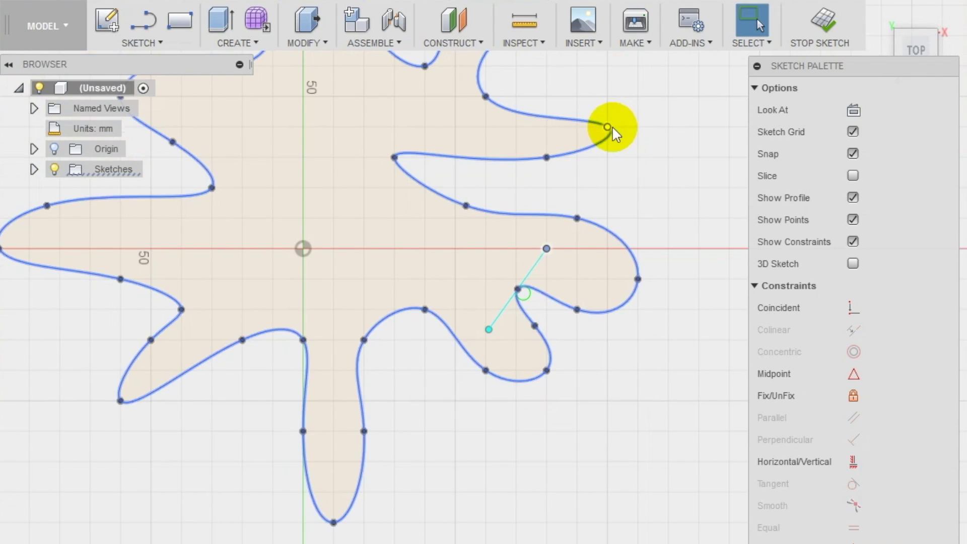
left_click(604, 129)
middle_click_drag(604, 173, 579, 398)
scroll(384, 324, "down", 4)
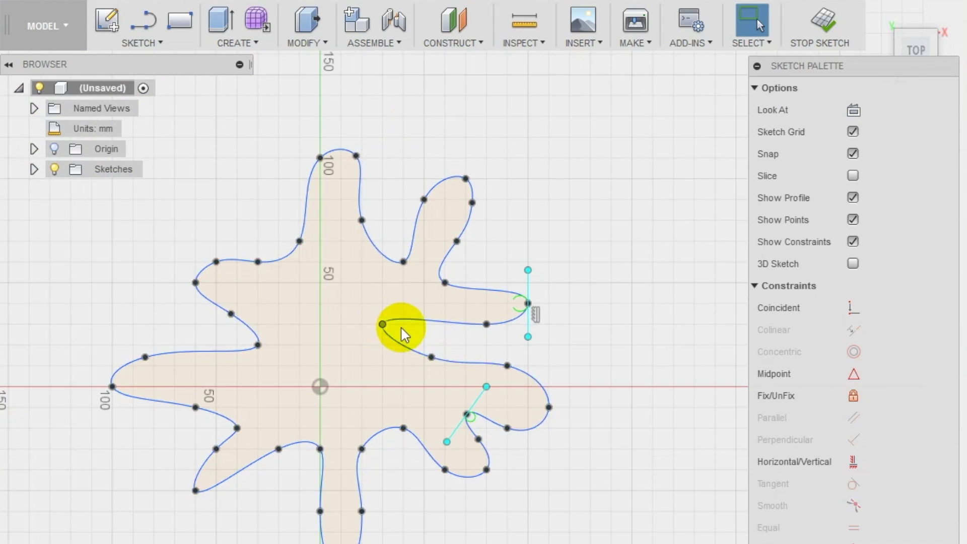
left_click(139, 43)
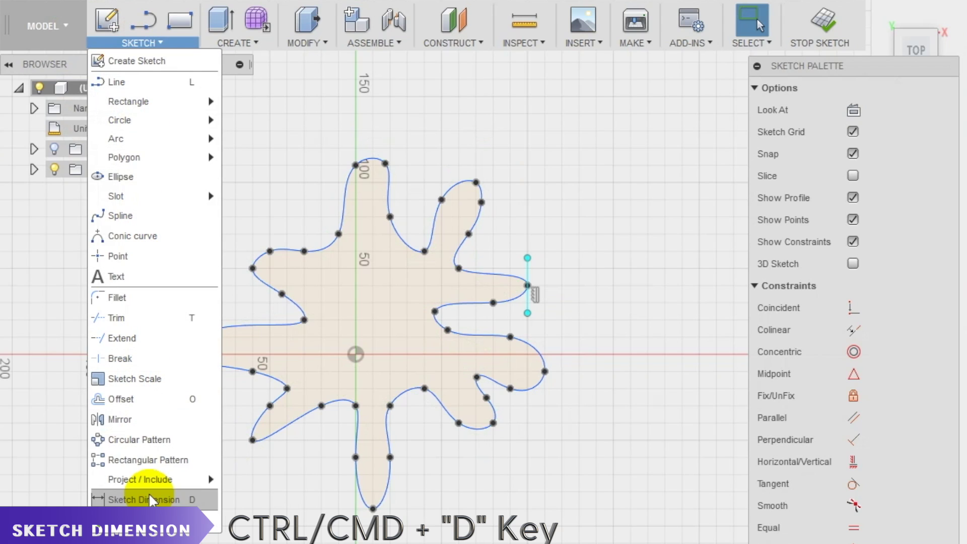
Add a sketch dimension measuring the splat outline's overall width between two end points.
left_click(144, 499)
left_click(183, 354)
left_click(544, 371)
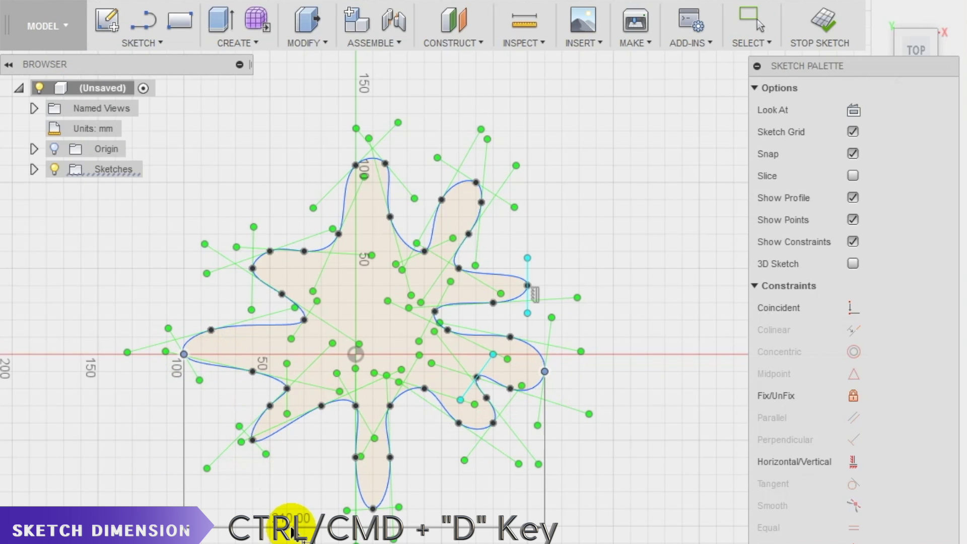
scroll(438, 431, "down", 5)
middle_click_drag(457, 345, 302, 202, "shift")
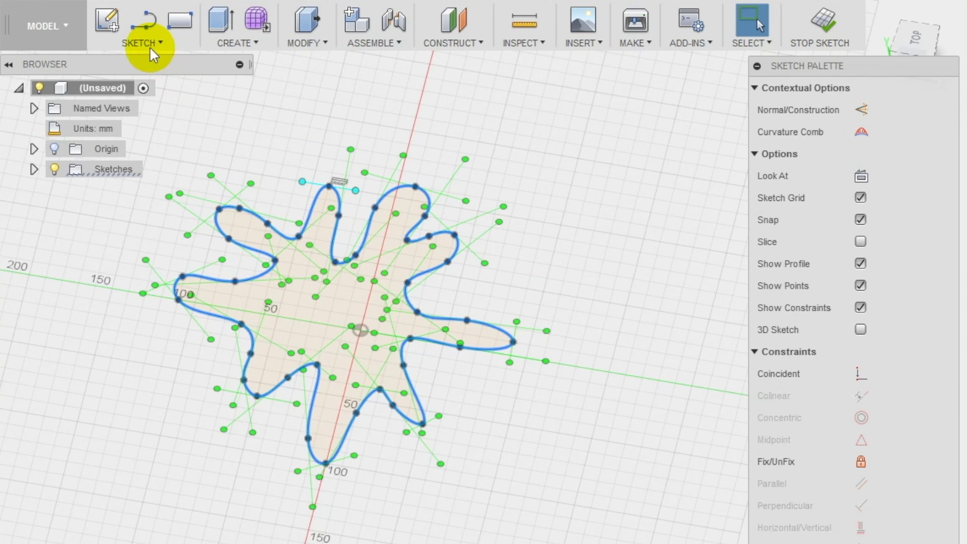
Scale the splat spline by a factor of 0.75 about the origin.
left_click(143, 44)
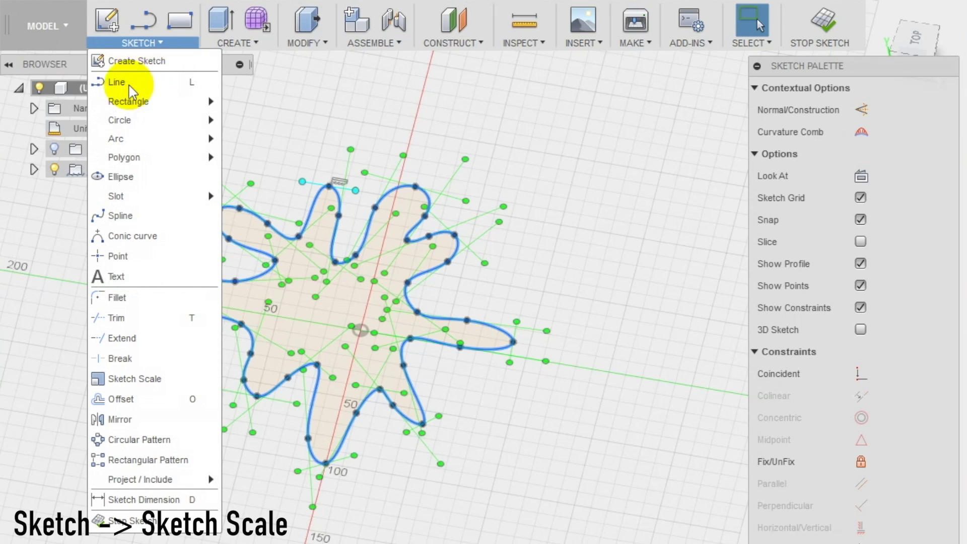
left_click(141, 382)
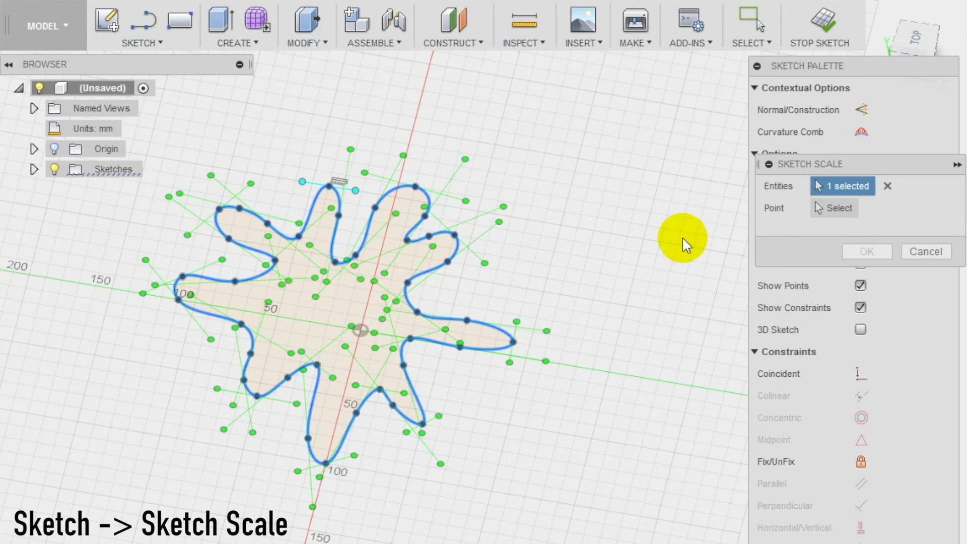
left_click(851, 210)
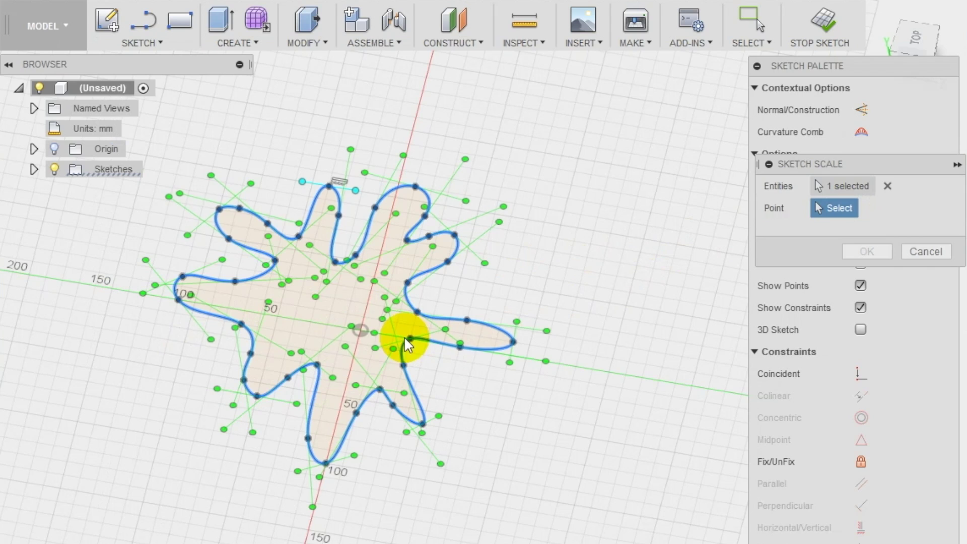
left_click(363, 329)
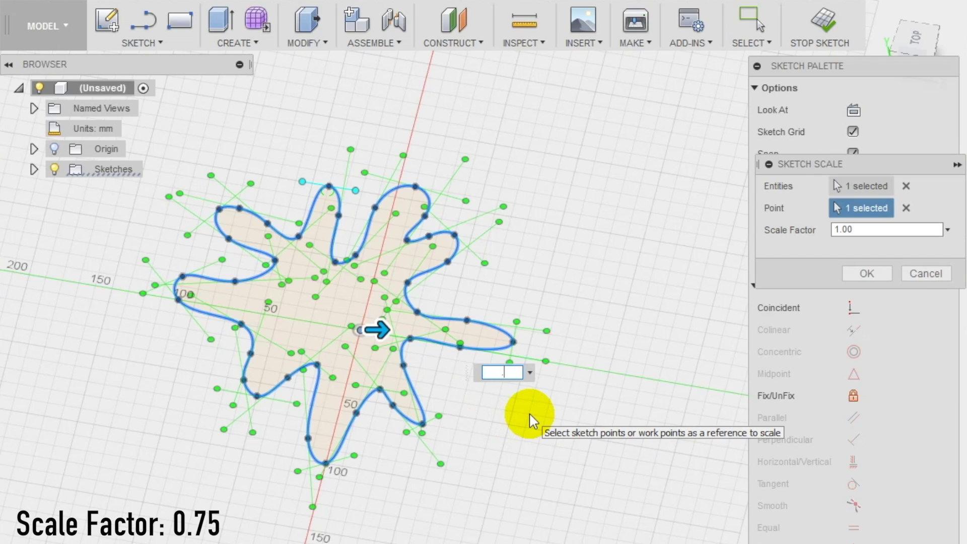
key("Return")
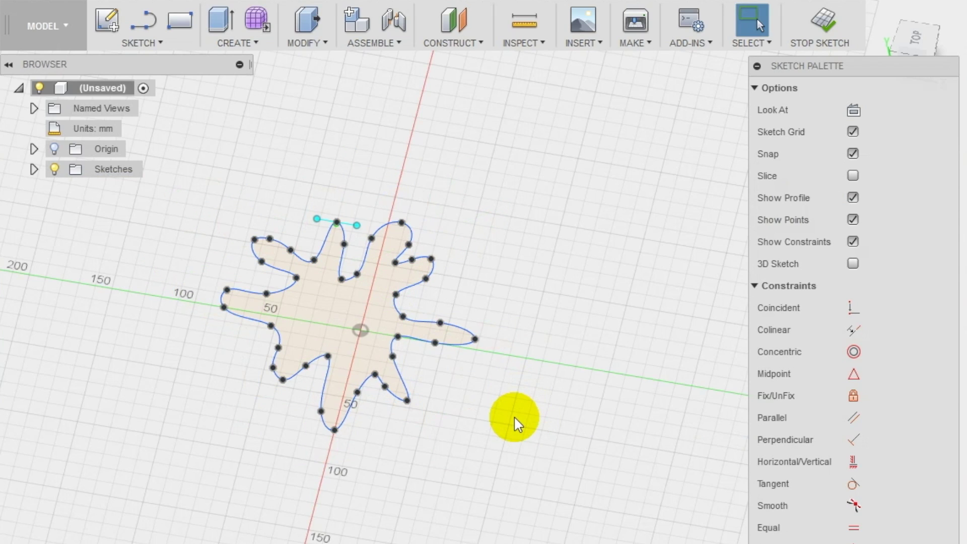
left_click(236, 43)
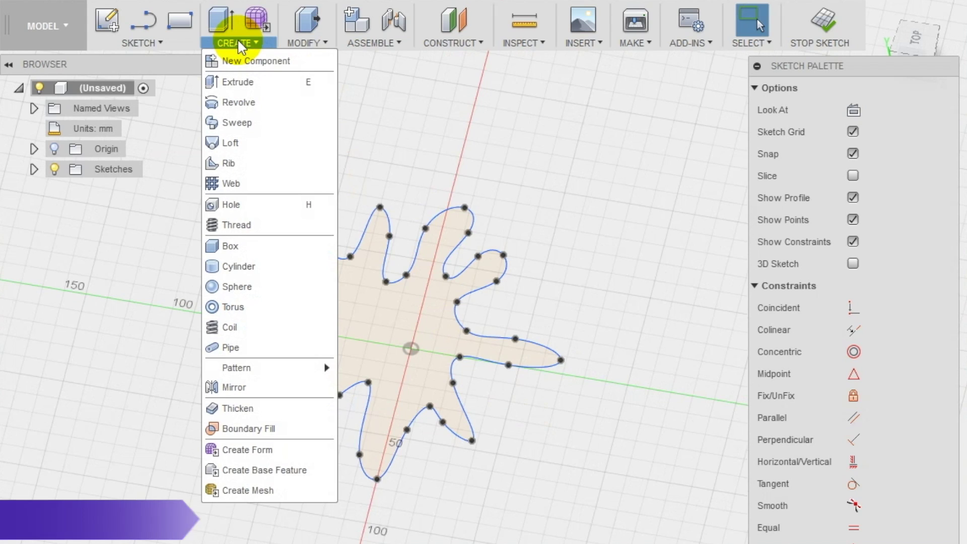
Extrude the splat profile 5 mm into a new solid plate.
left_click(237, 82)
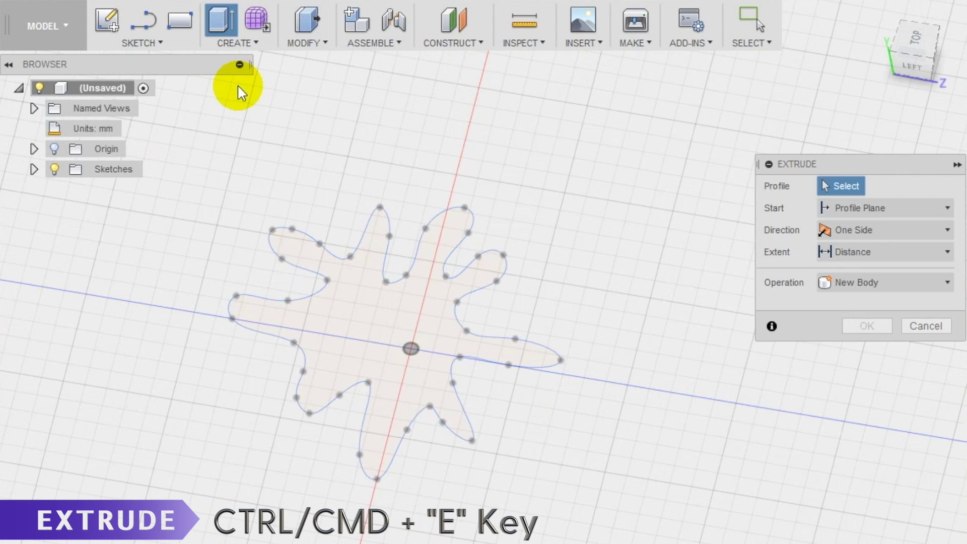
left_click(407, 315)
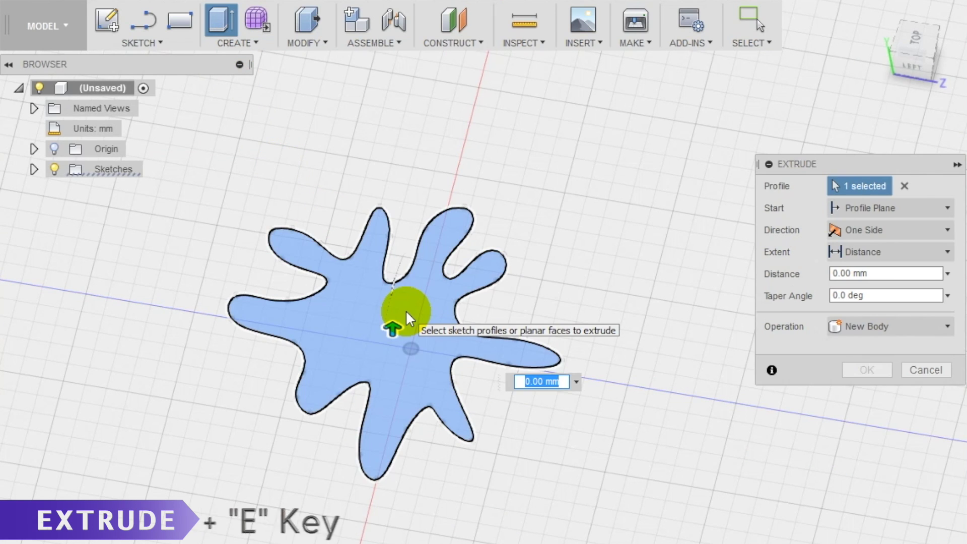
type("5")
key("Return")
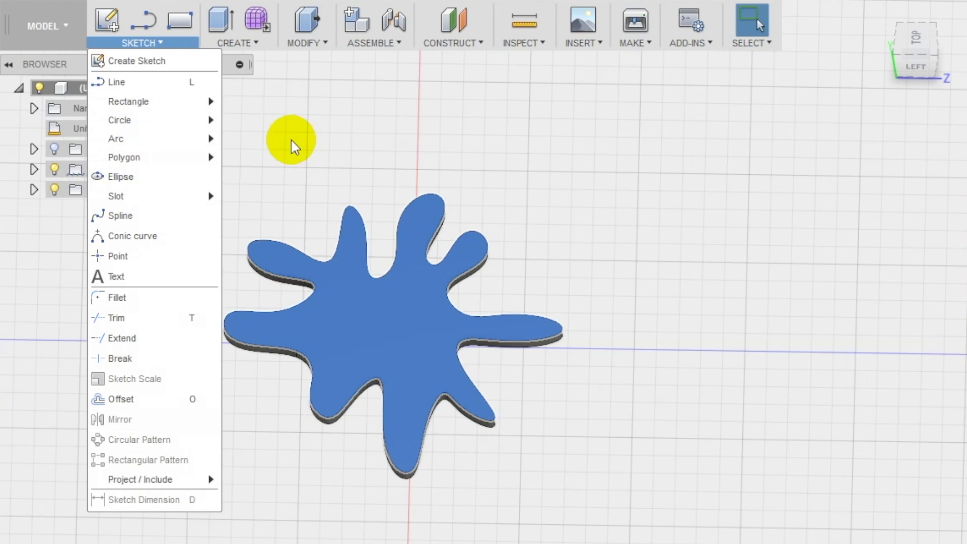
left_click(295, 146)
On the plate's top face, offset the splat outline by -2 mm to form a thin ring.
left_click(340, 234)
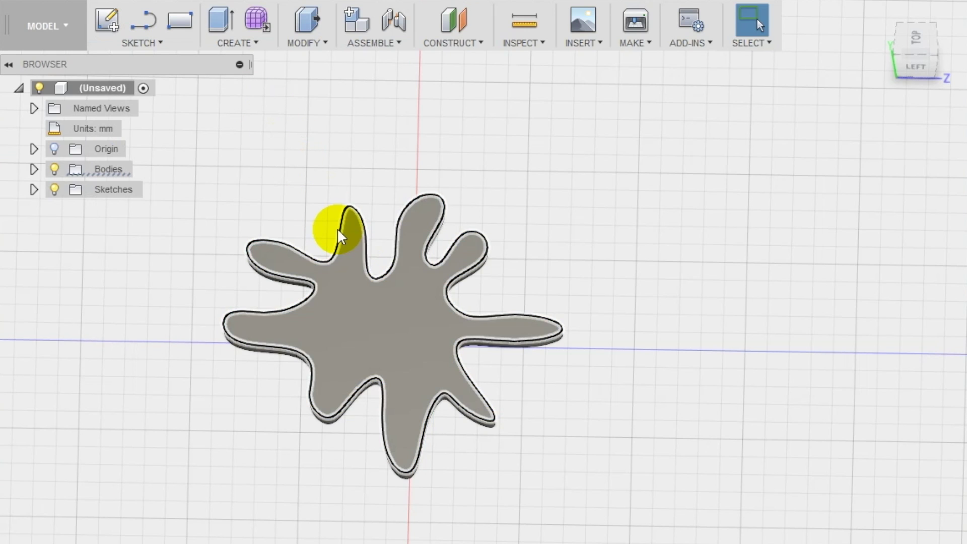
left_click(149, 44)
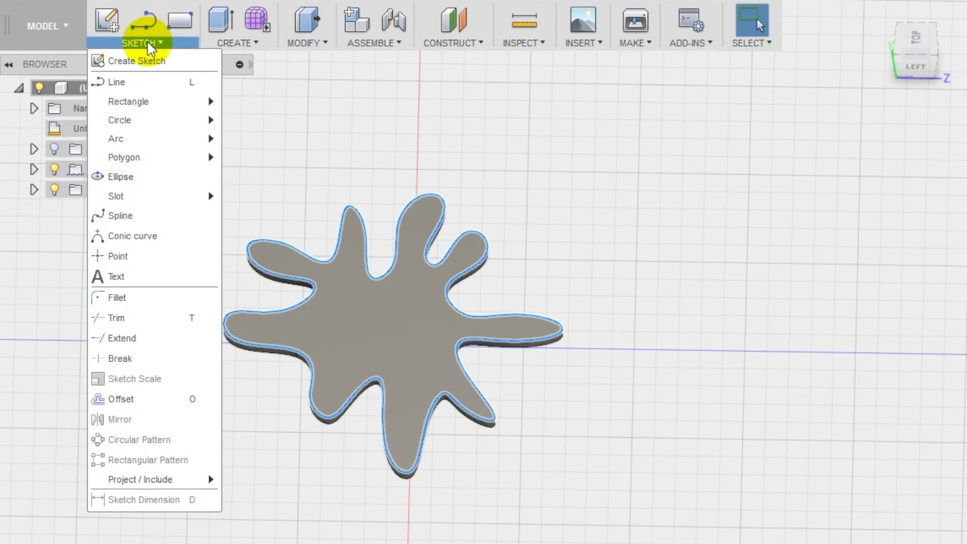
left_click(104, 400)
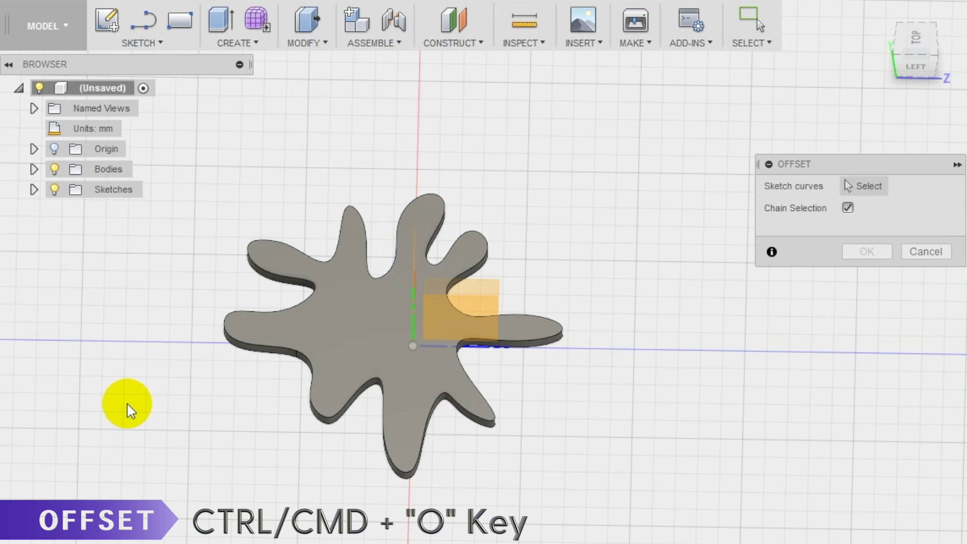
left_click(391, 308)
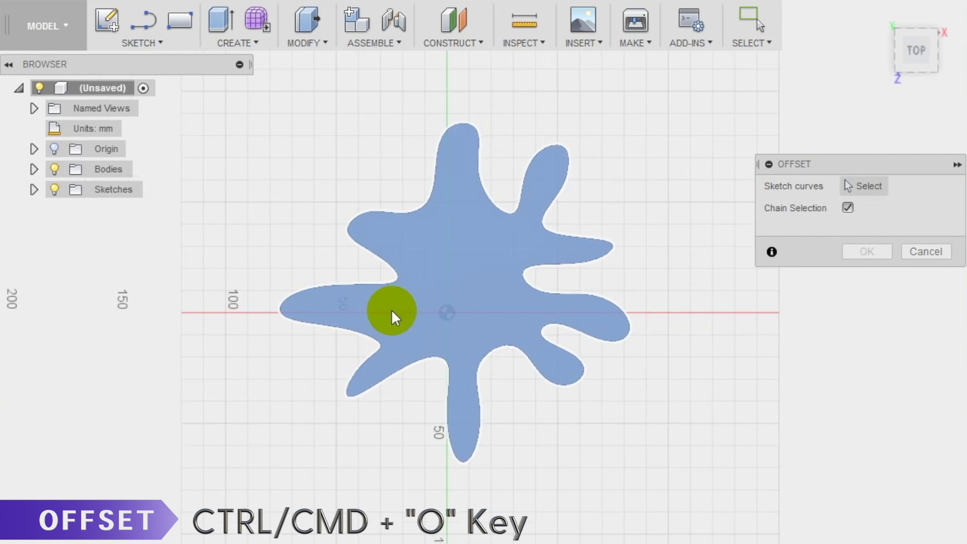
left_click(490, 201)
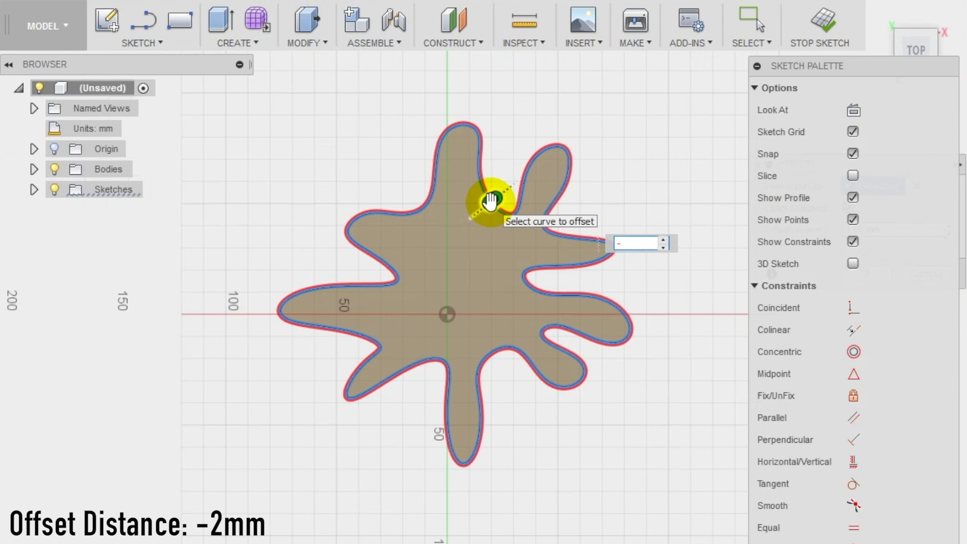
type("-2")
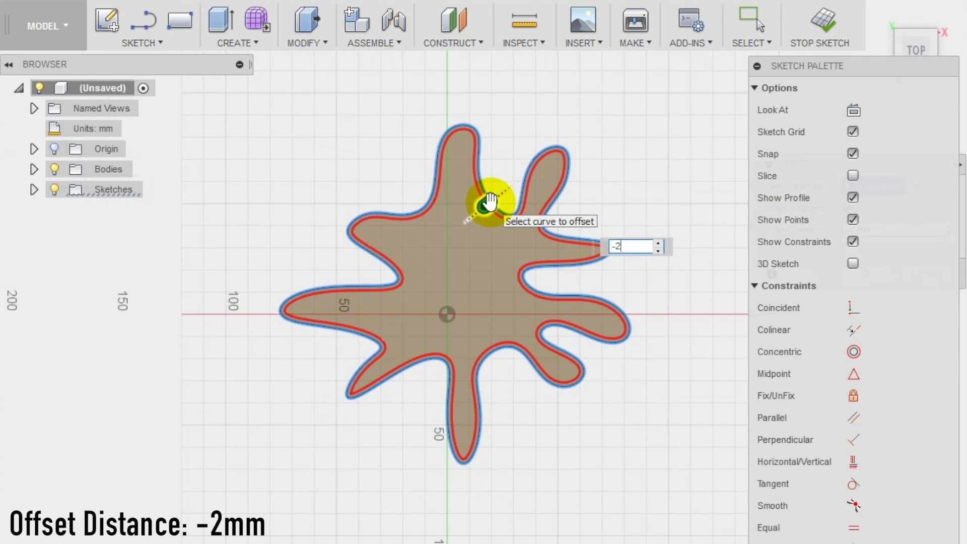
key("Return")
middle_click_drag(635, 305, 521, 340, "shift")
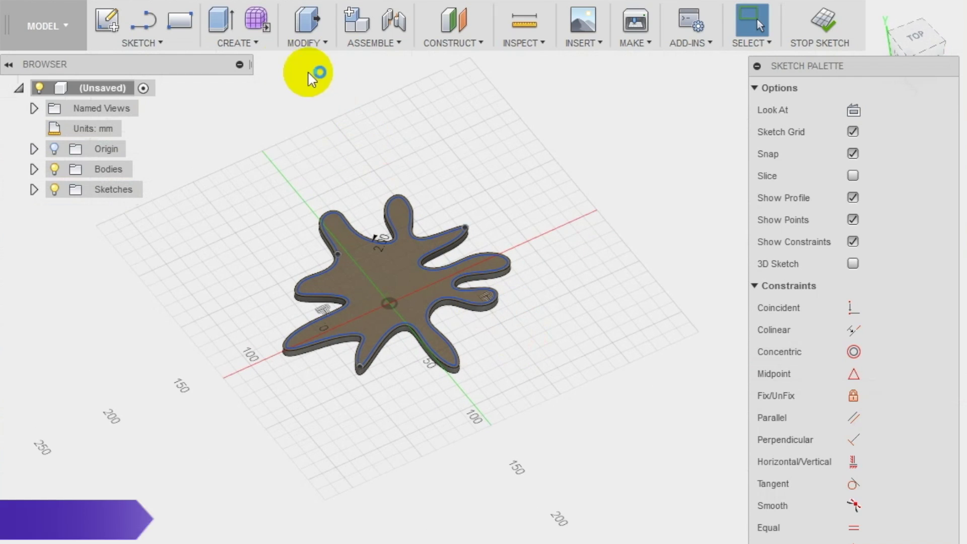
Extrude the thin ring profile 100 mm upward, joining it to the base plate.
left_click(255, 45)
left_click(254, 81)
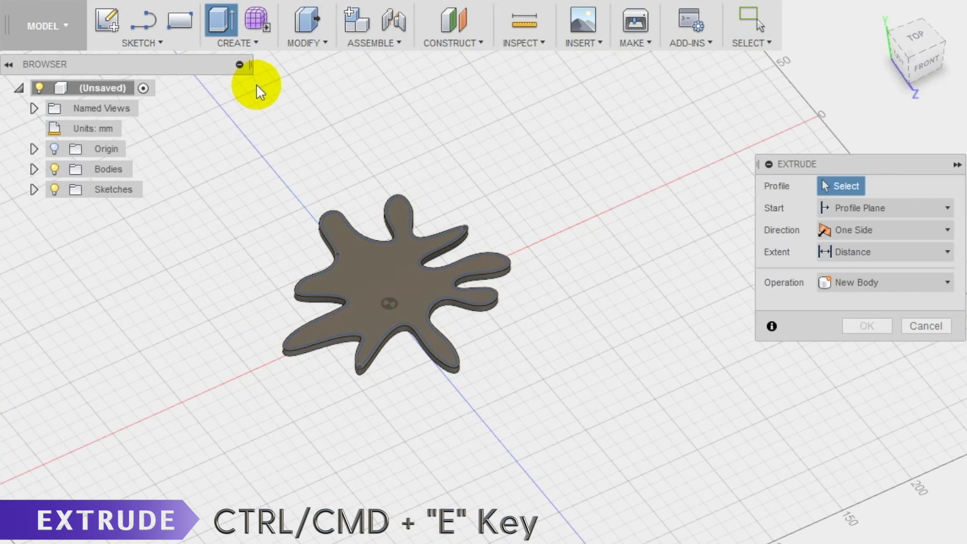
scroll(454, 278, "up", 8)
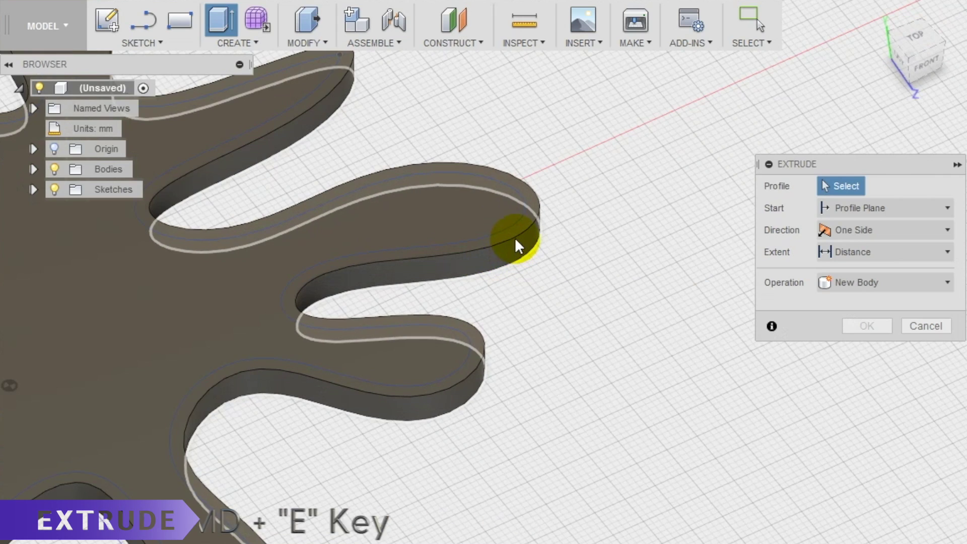
left_click(520, 225)
scroll(579, 362, "down", 8)
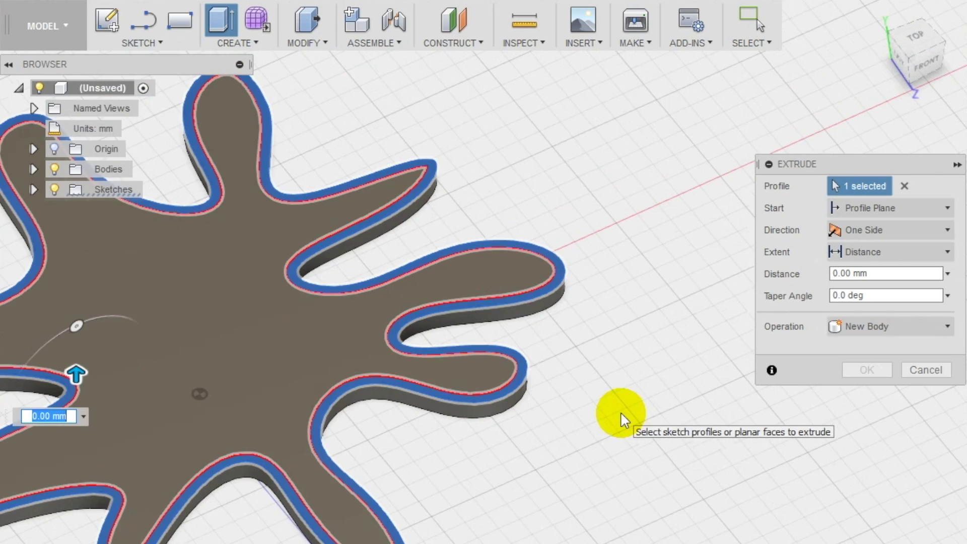
left_click_drag(237, 387, 227, 198)
left_click(913, 272)
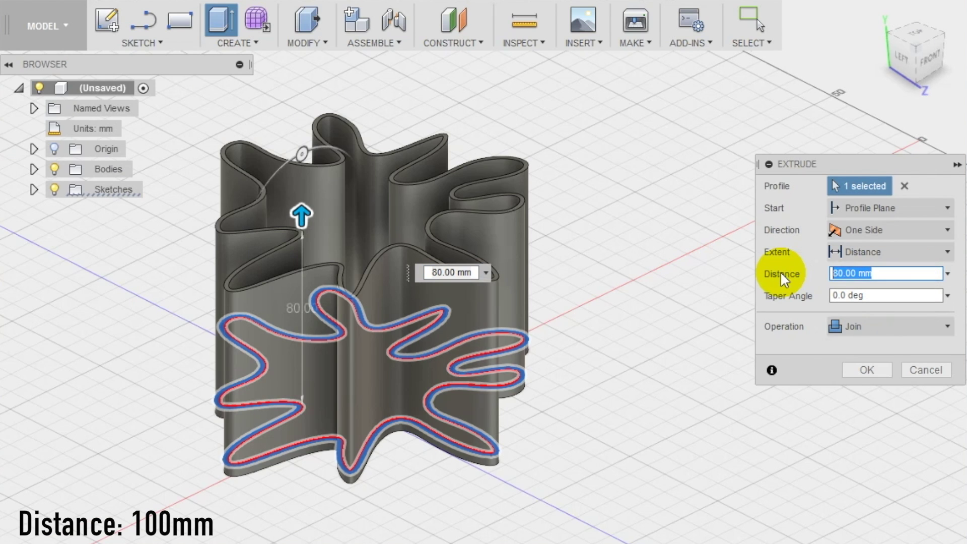
type("100")
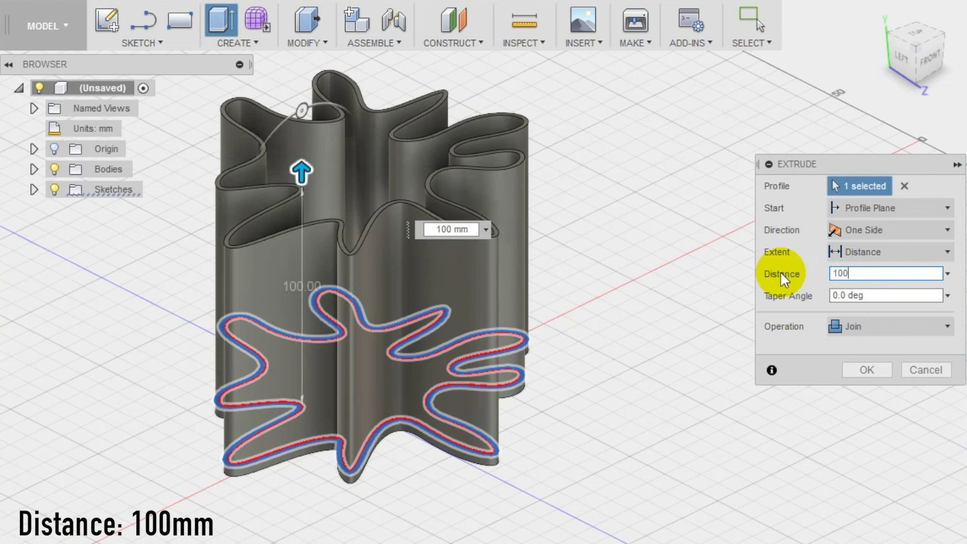
key("Return")
key("Return")
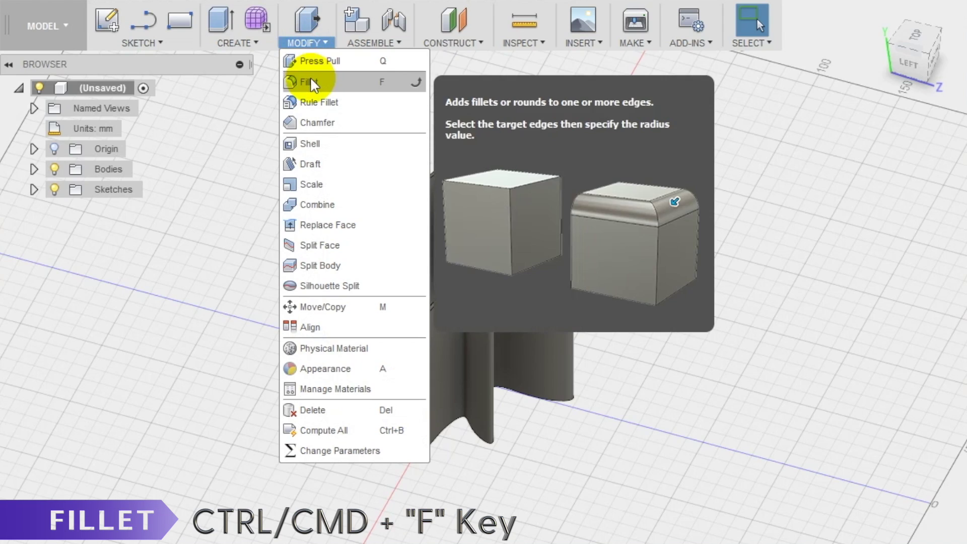
Fillet the vase's bottom outer edge loop with a 1.5 mm radius.
left_click(309, 76)
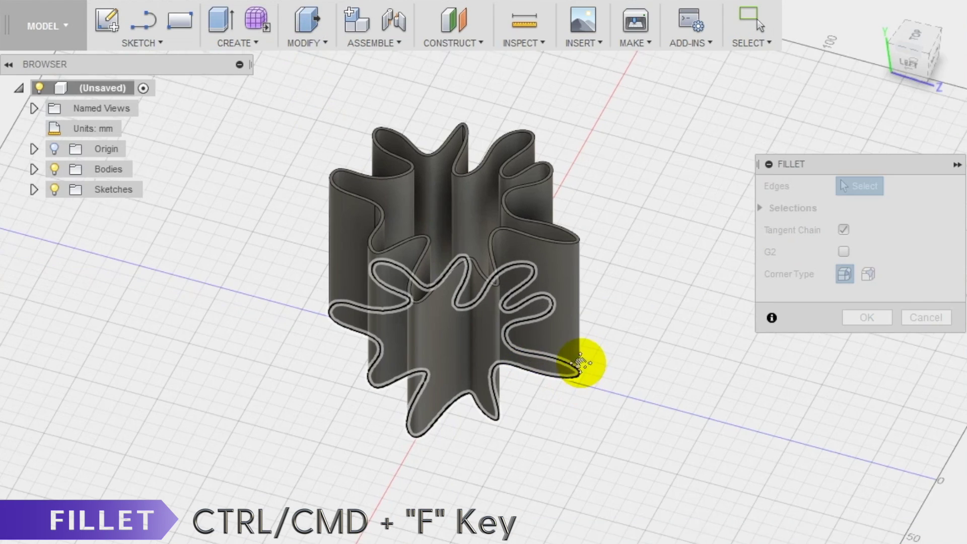
middle_click_drag(581, 363, 572, 322, "shift")
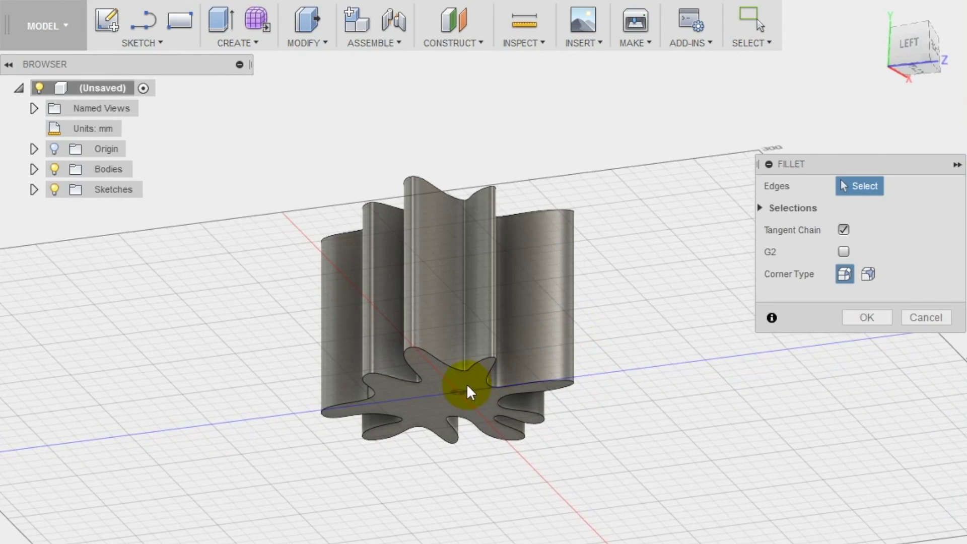
left_click(458, 367)
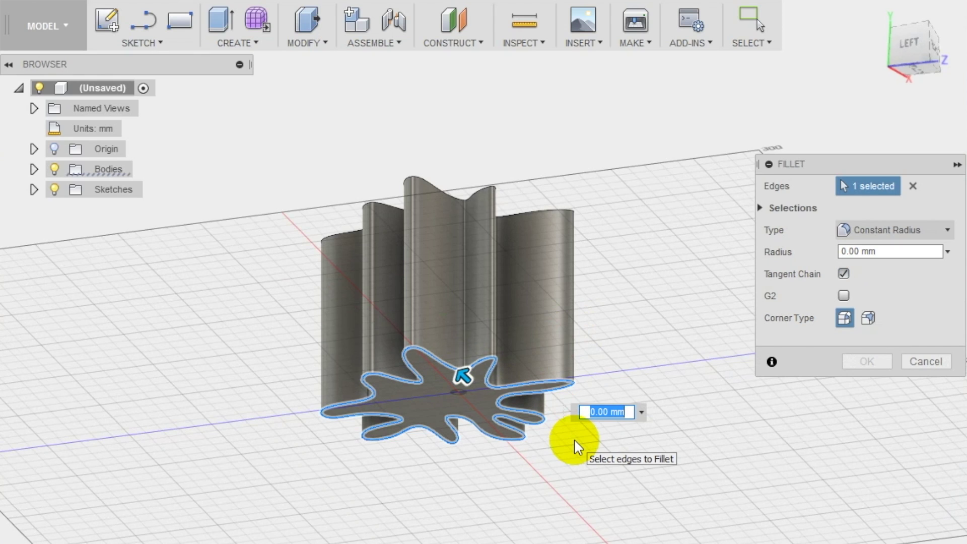
type("1")
scroll(554, 422, "up", 5)
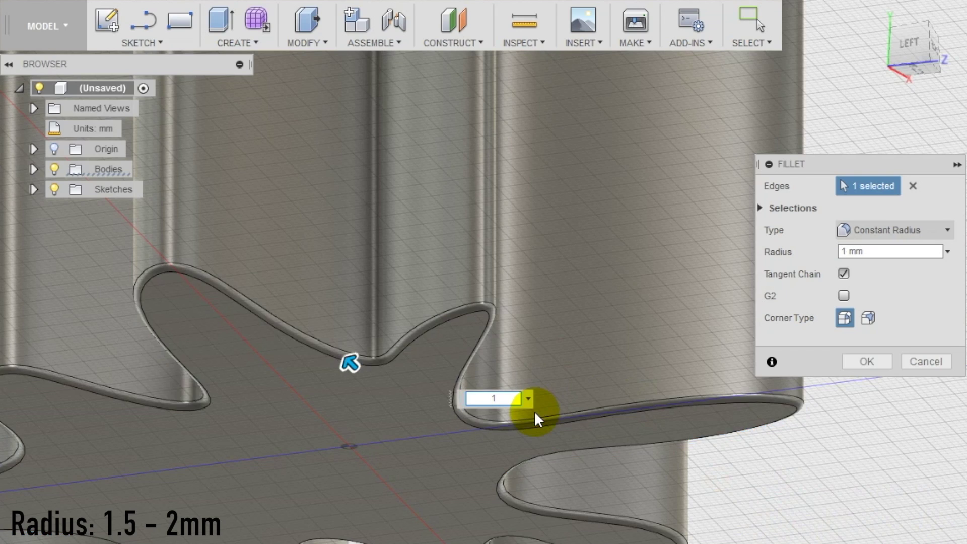
type(".5")
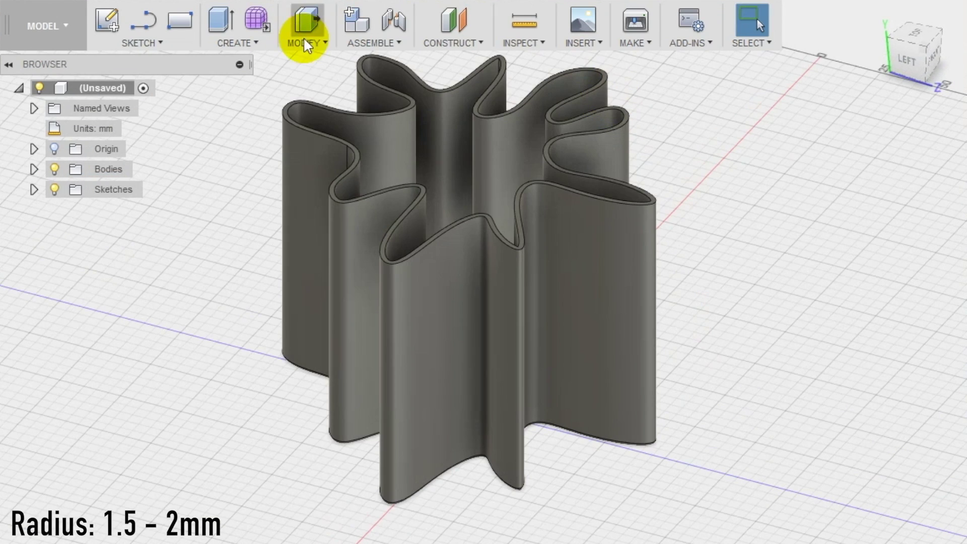
left_click(305, 43)
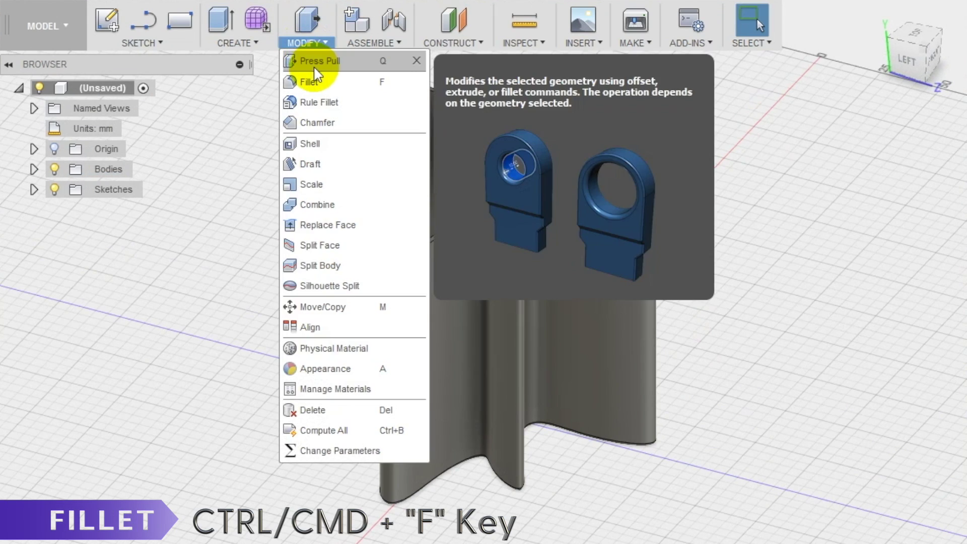
Fillet the inner and outer top rim edges with a 0.5 mm radius.
left_click(315, 83)
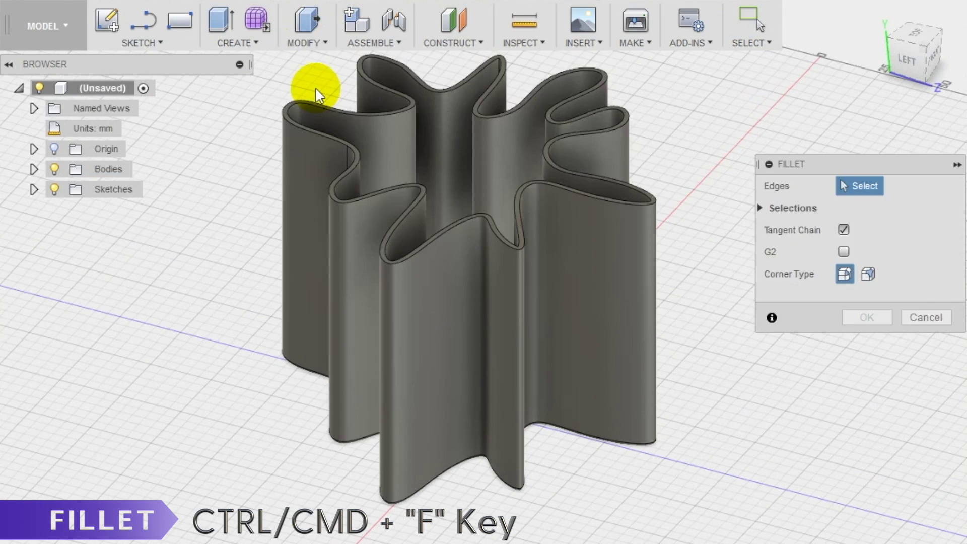
left_click(436, 236)
scroll(470, 236, "up", 6)
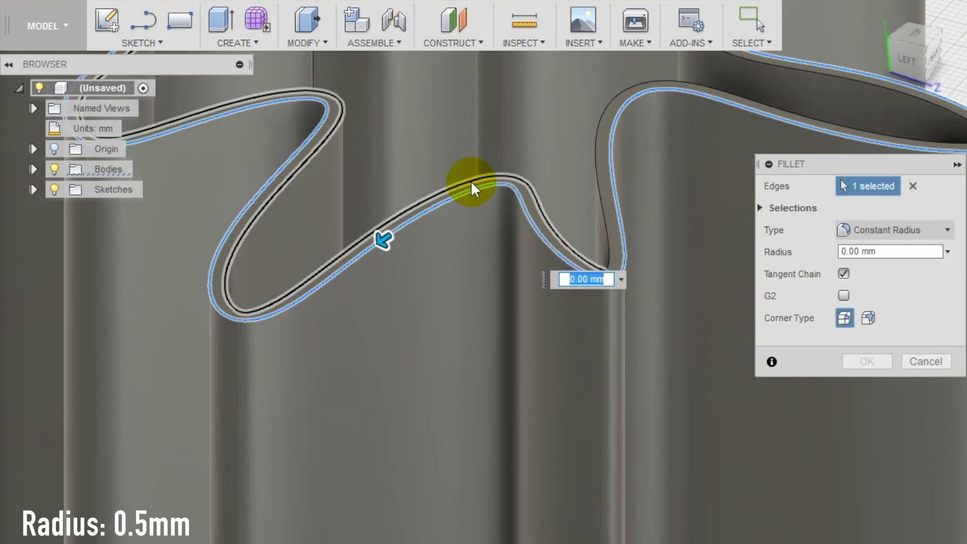
left_click(470, 180)
type(".5")
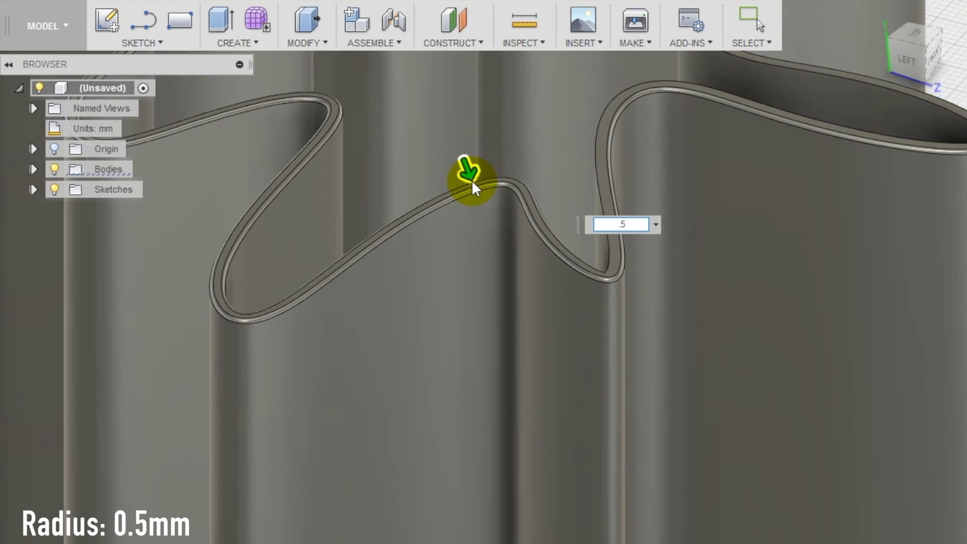
key("Return")
scroll(475, 242, "down", 8)
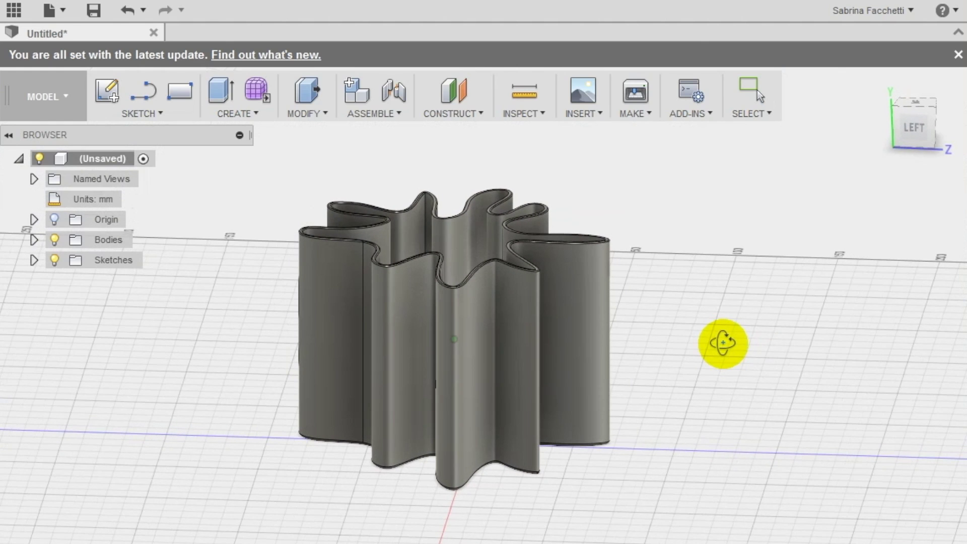
Name the design 'organic vase' and save it to the cloud.
middle_click_drag(695, 378, 667, 389)
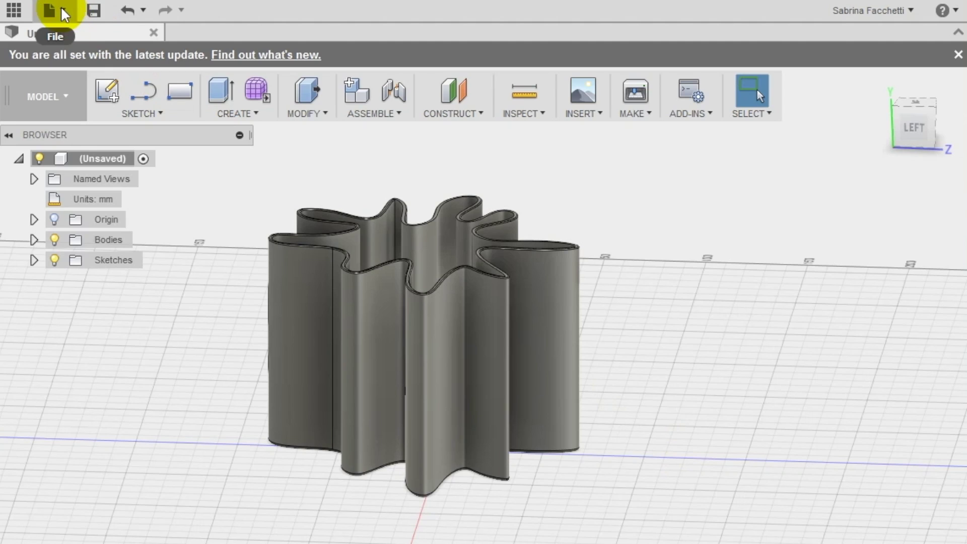
left_click(93, 10)
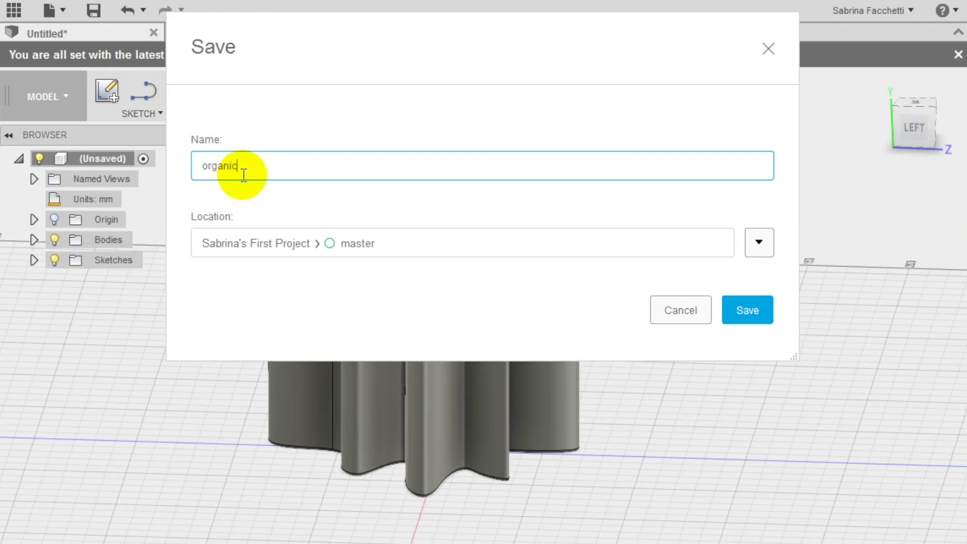
type("organic vase")
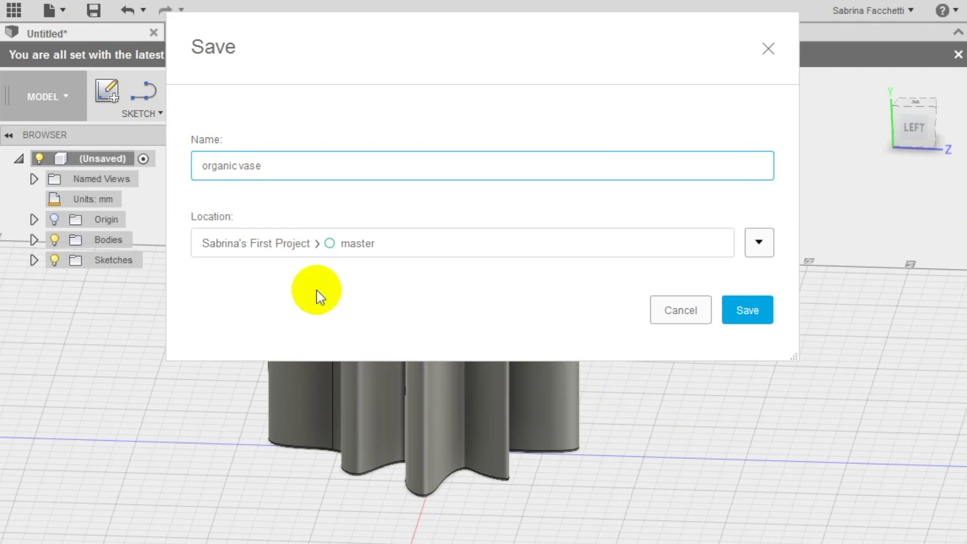
left_click(747, 310)
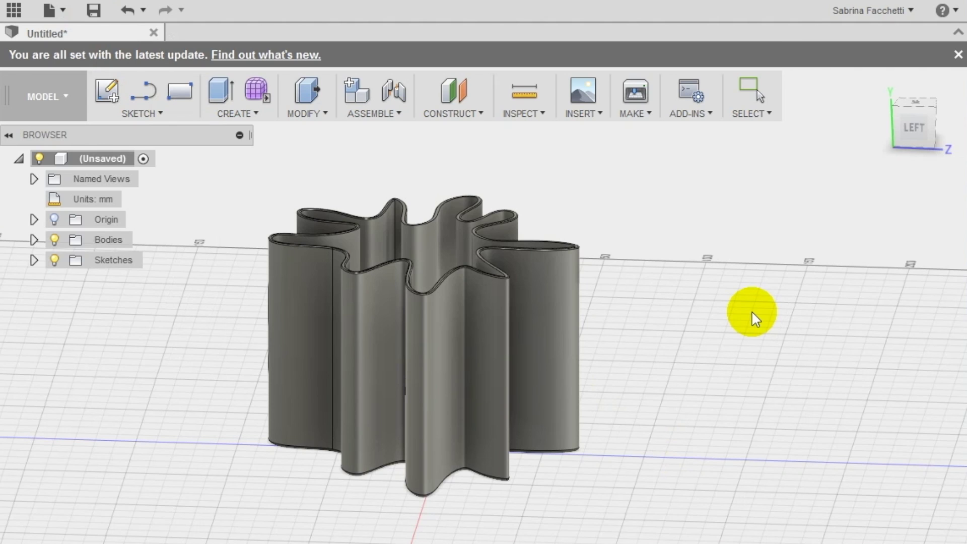
Export the root component as STL file 'organic vase v1' to the Desktop.
right_click(146, 160)
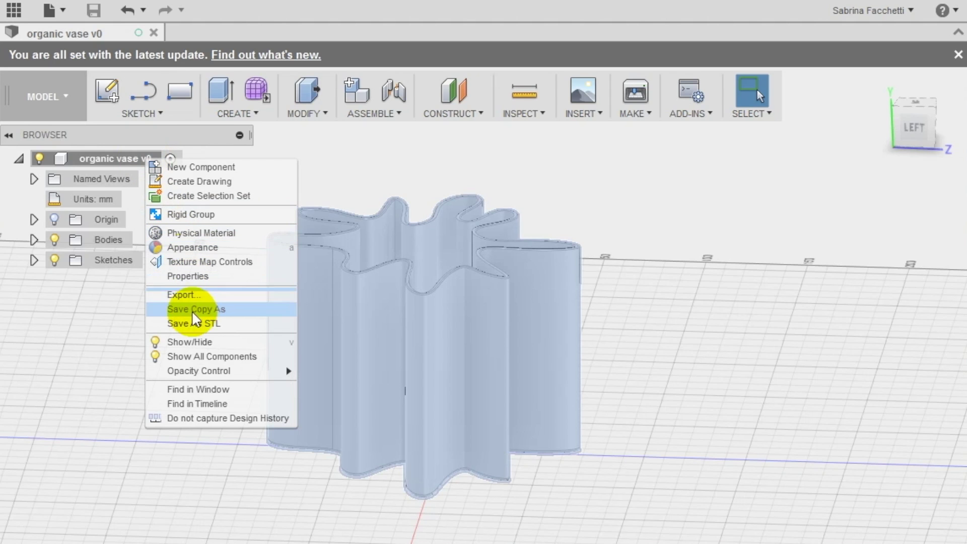
left_click(196, 324)
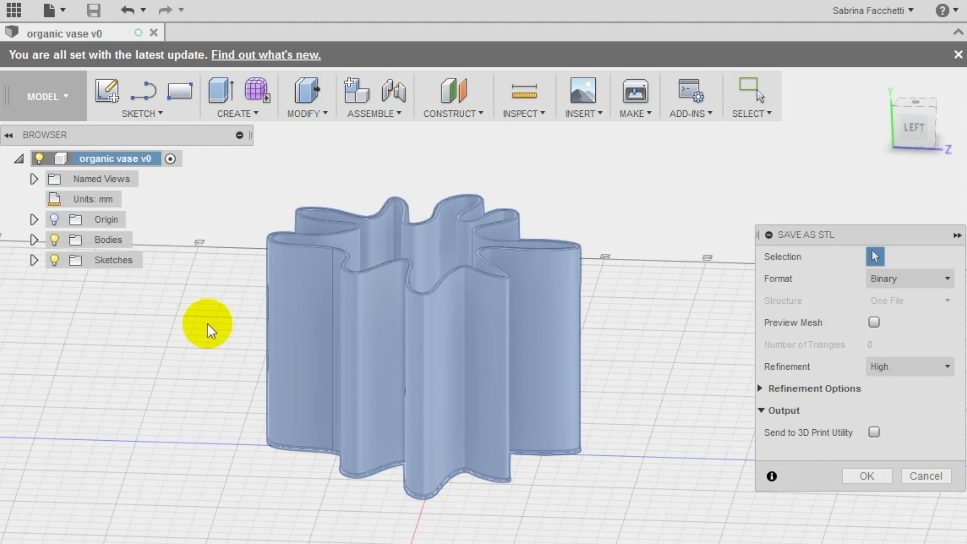
left_click(866, 475)
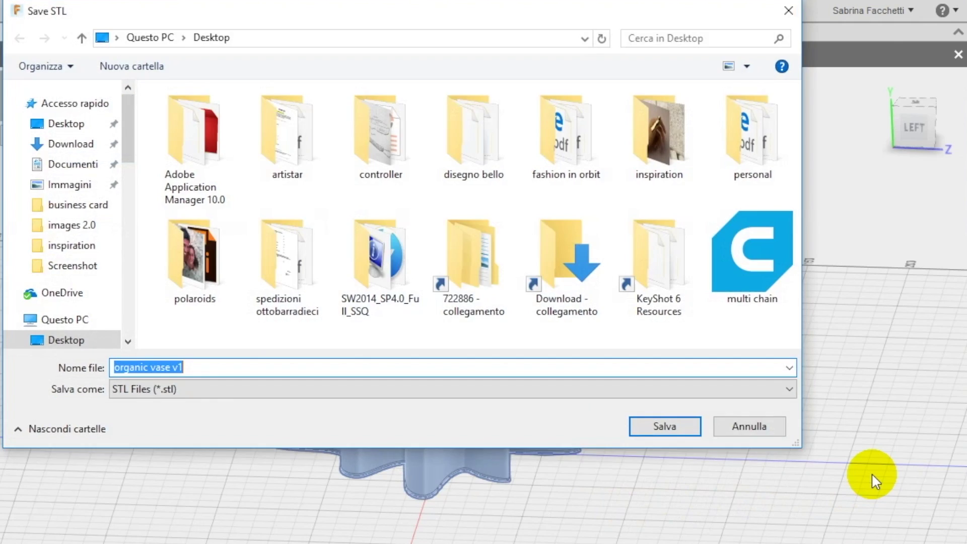
left_click(677, 432)
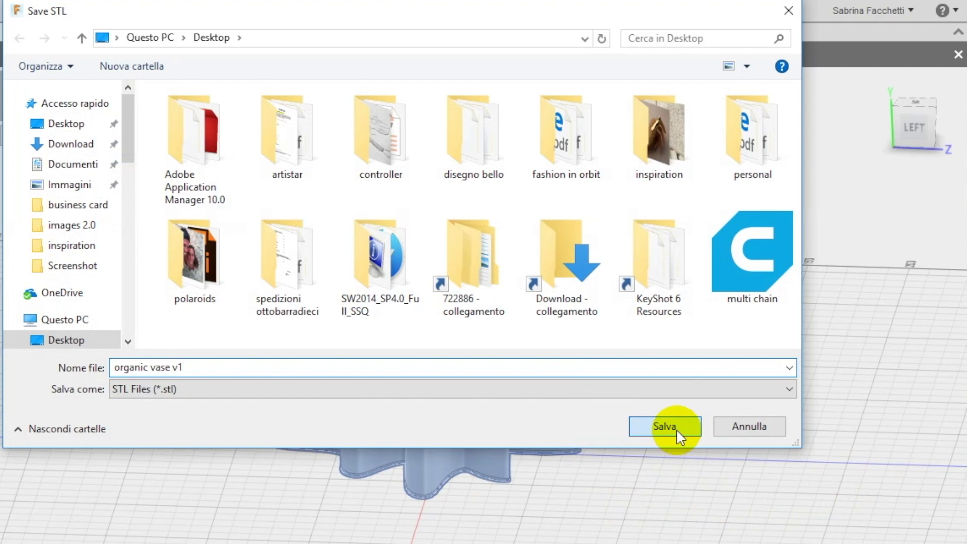